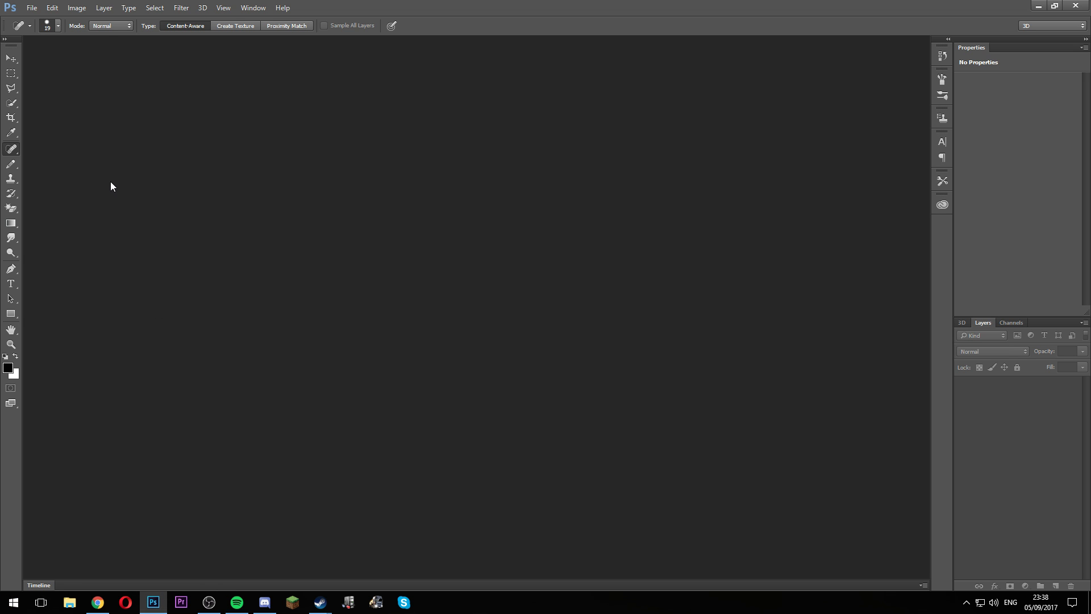
Create a new document 1920 px wide and 1080 px high with a white background.
left_click(32, 8)
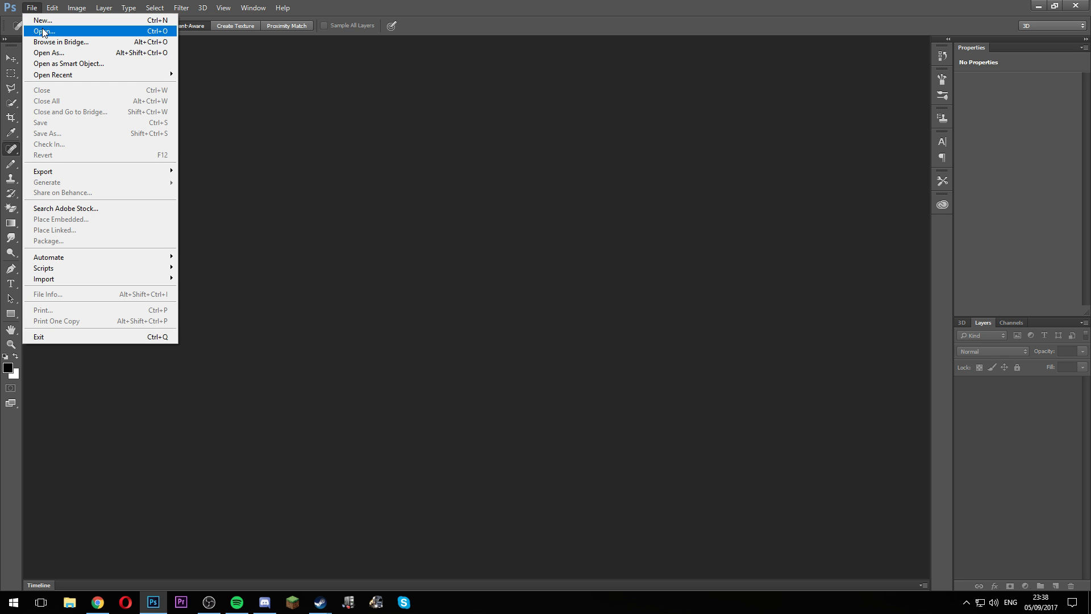
left_click(341, 185)
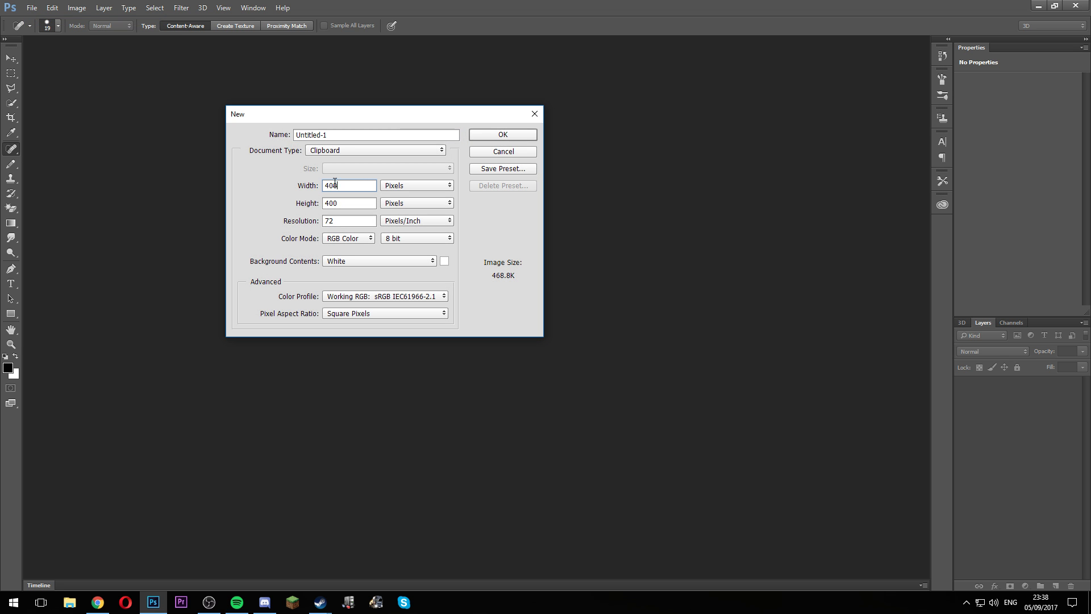
type("1920")
key("Tab")
type("1080")
key("Return")
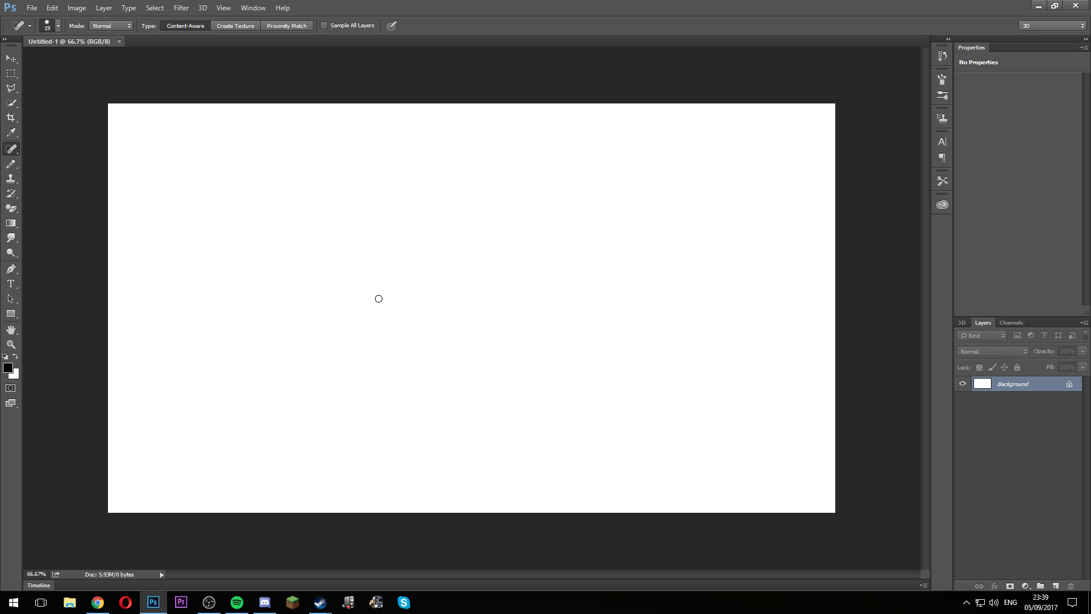
Fill the canvas with Black, unlock it into Layer 0, and duplicate it as Layer 0 copy.
key("shift+F5")
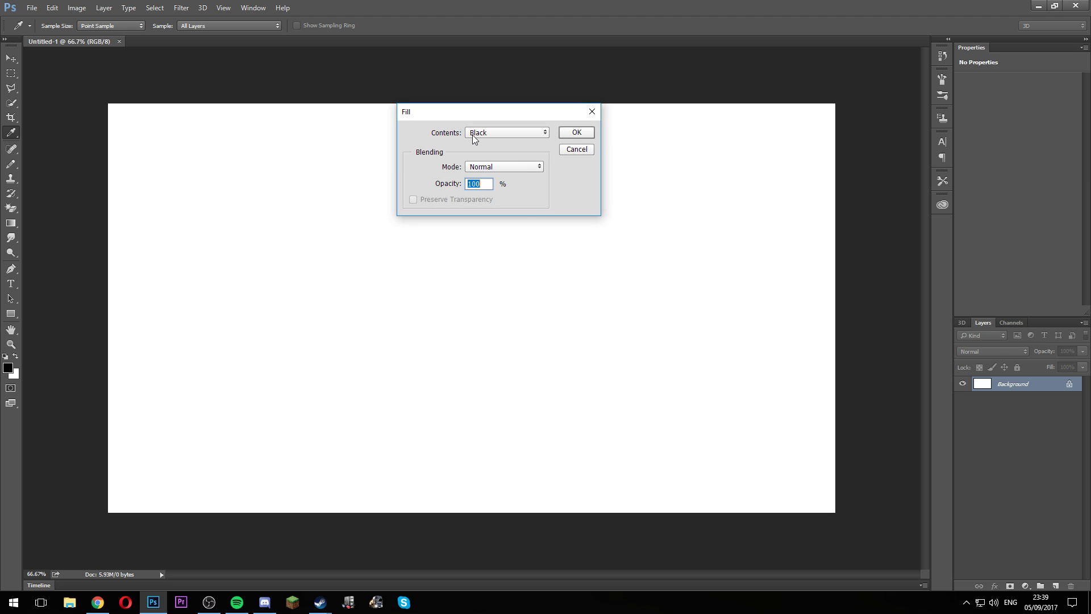
left_click(508, 132)
left_click(576, 133)
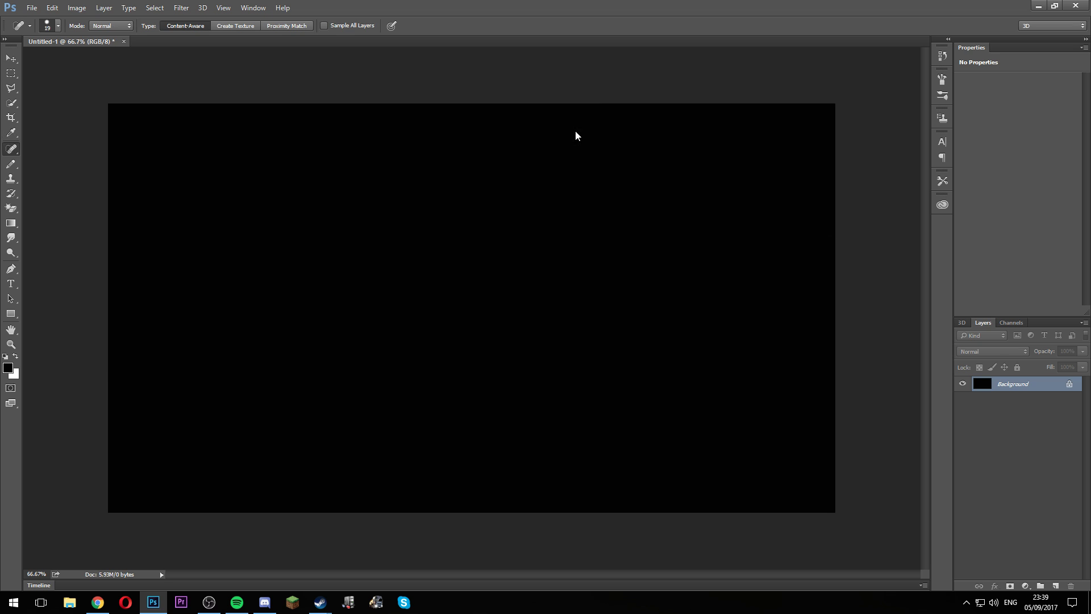
left_click(1069, 386)
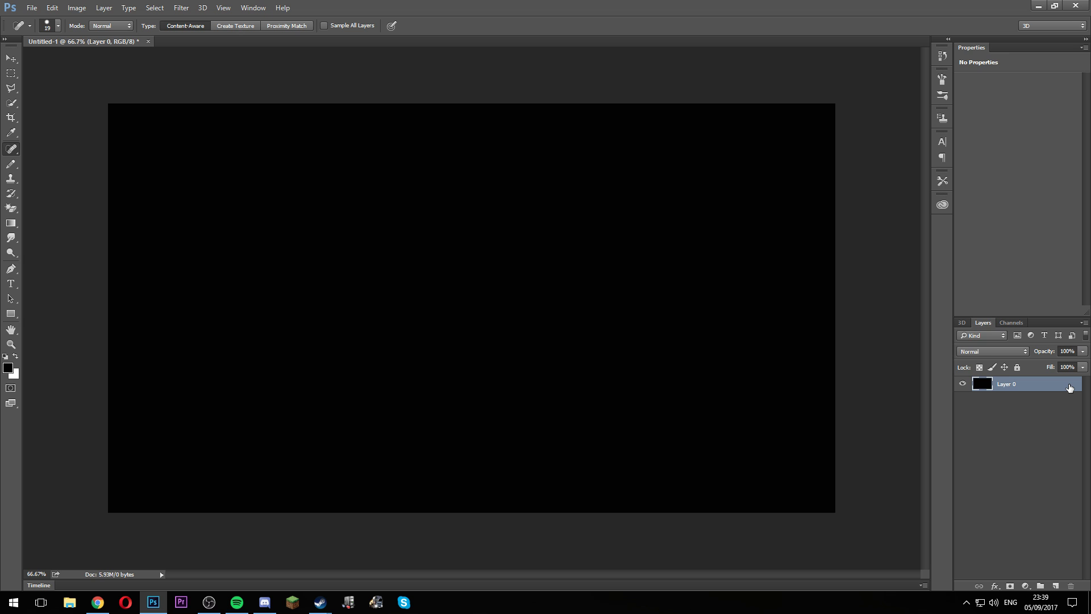
key("ctrl+j")
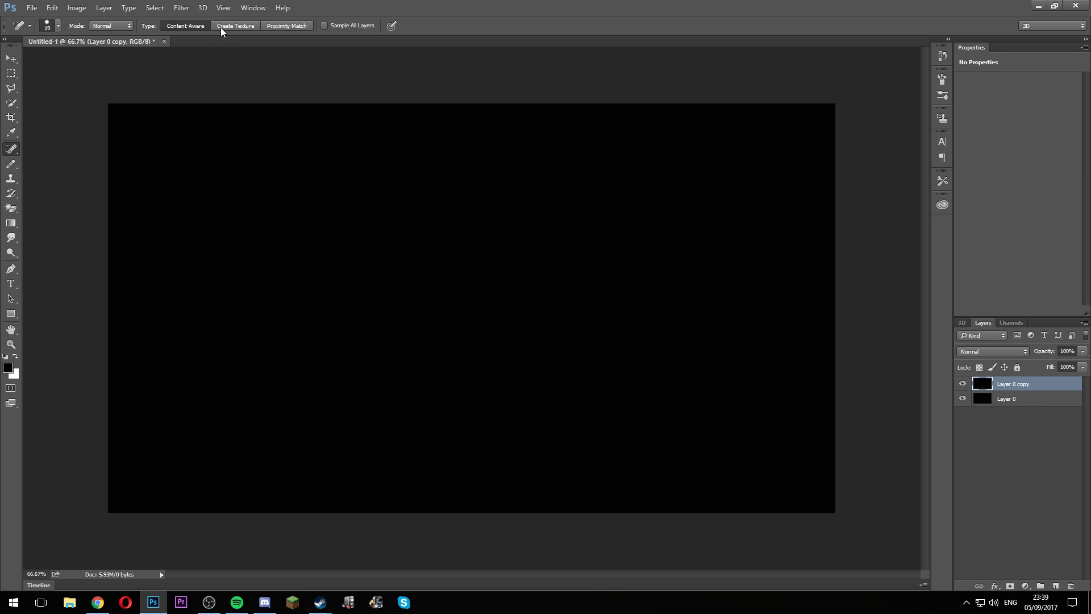
Apply Add Noise to Layer 0 copy, setting Amount to 200% with Uniform distribution.
left_click(181, 8)
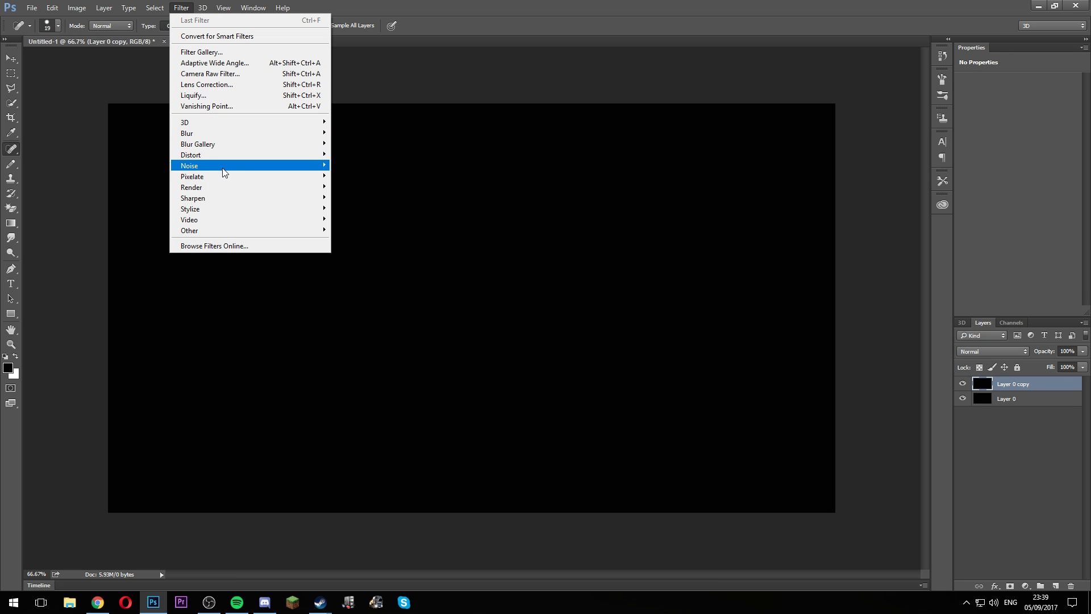
mouse_move(191, 166)
left_click(367, 166)
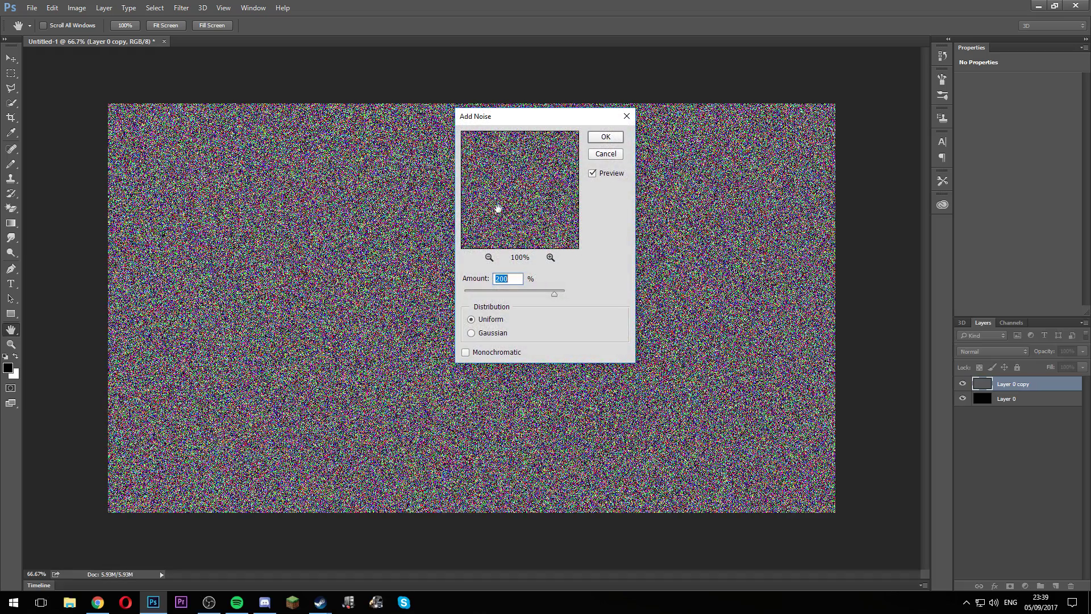
mouse_move(554, 293)
left_mouse_down()
mouse_move(533, 295)
mouse_move(546, 294)
left_mouse_up()
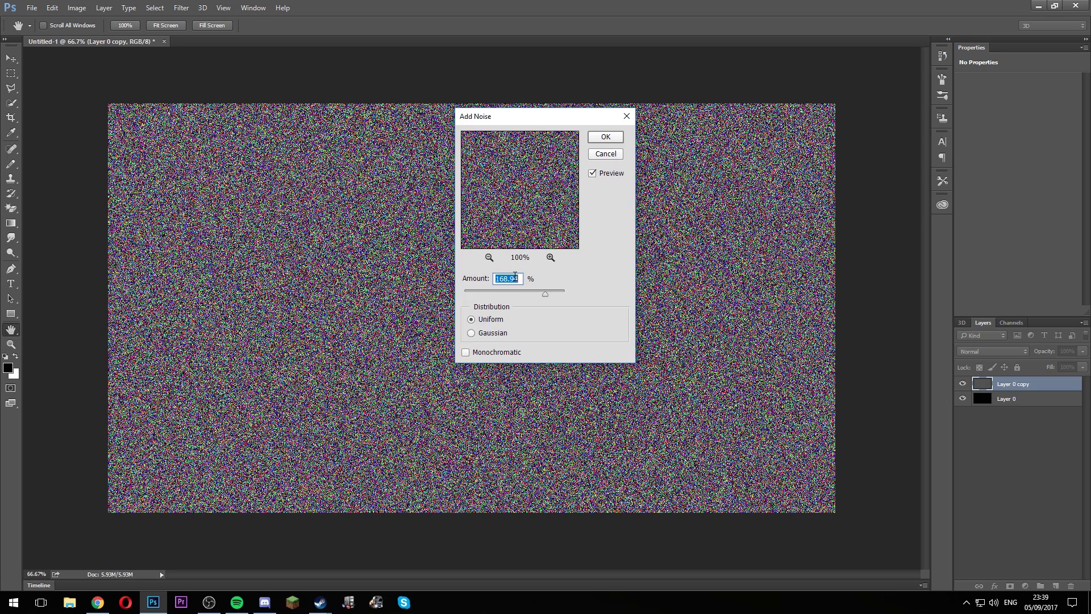
type("200")
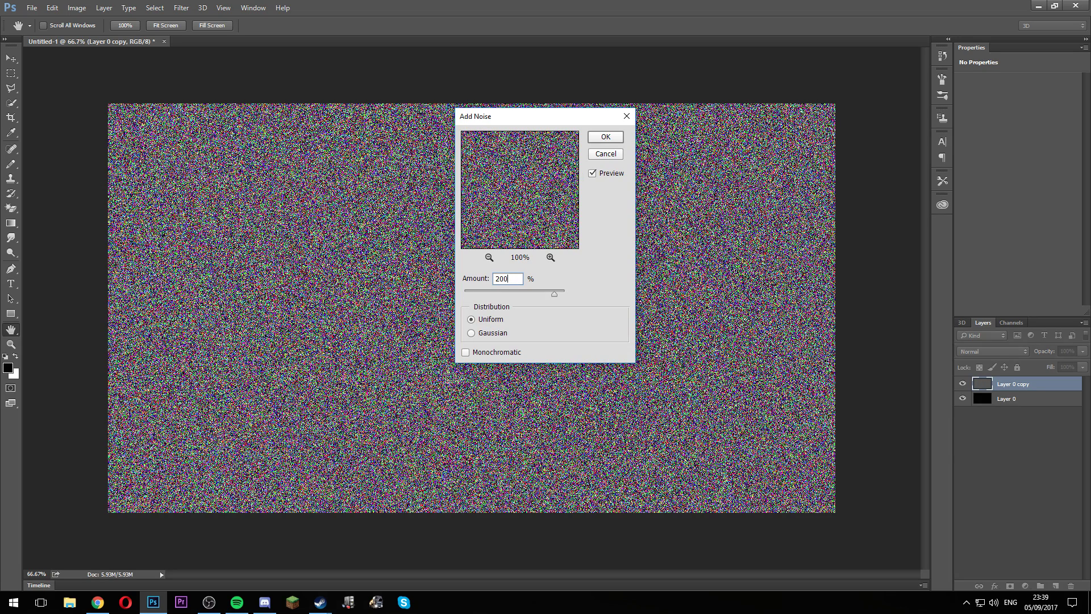